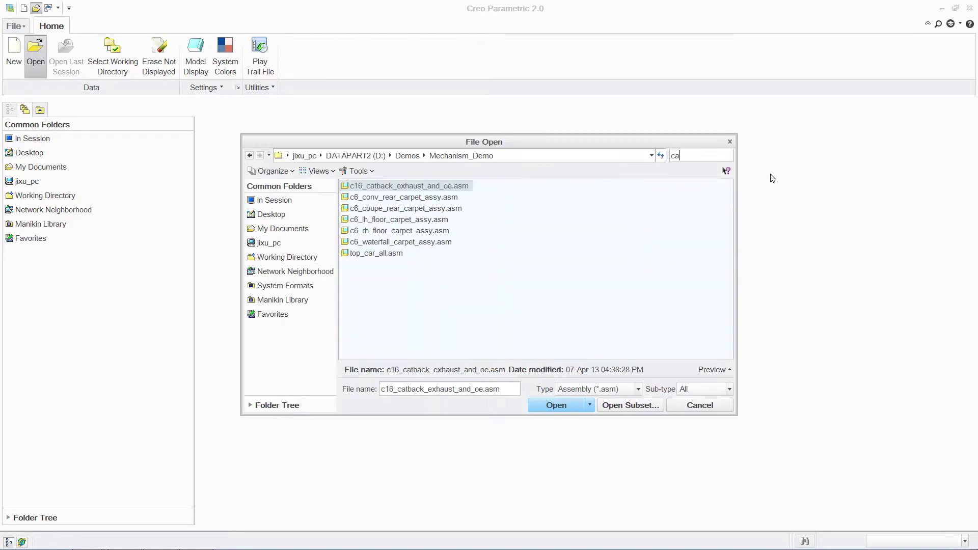
Open top_car_all.asm with the Open Light Graphics option.
click(401, 242)
click(590, 405)
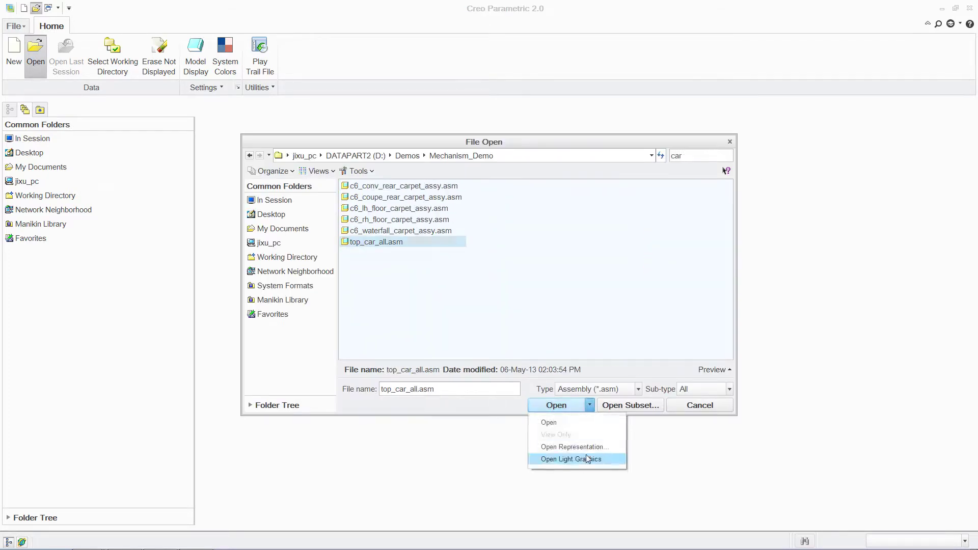
click(584, 460)
Exclude every car component except DRIVELINE, the supercharger and 297-M-CS.
click(76, 177)
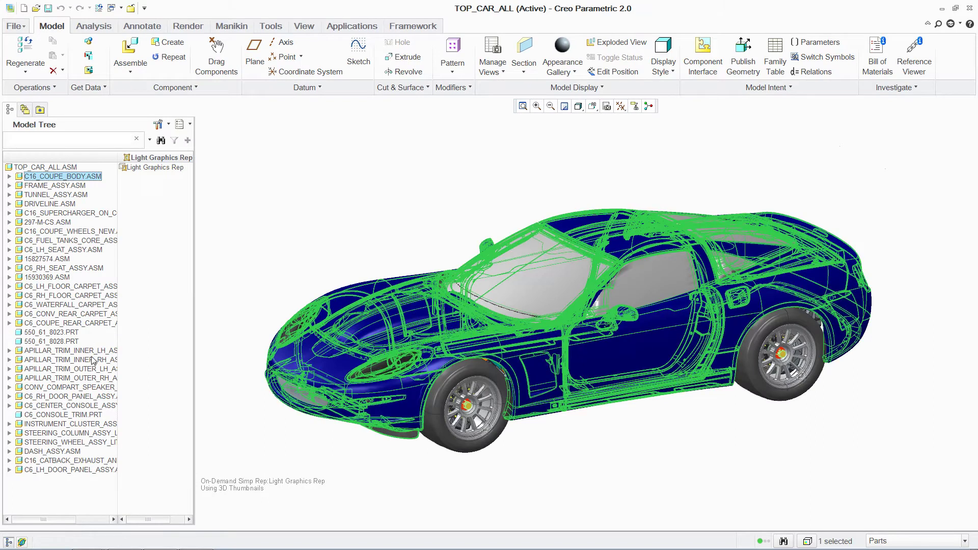
shift+click(76, 470)
ctrl+click(50, 203)
ctrl+click(55, 213)
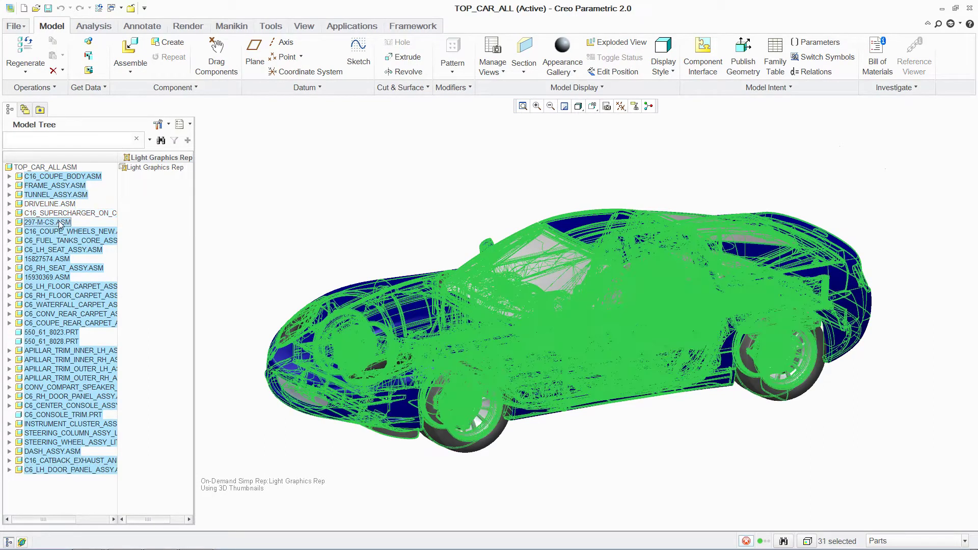
ctrl+click(60, 222)
right_click(245, 148)
mouse_move(301, 153)
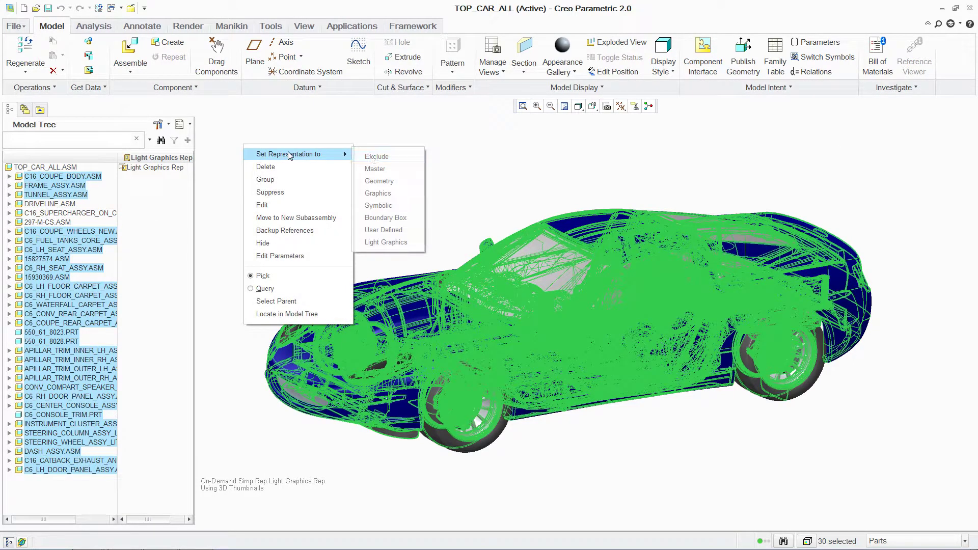
click(459, 154)
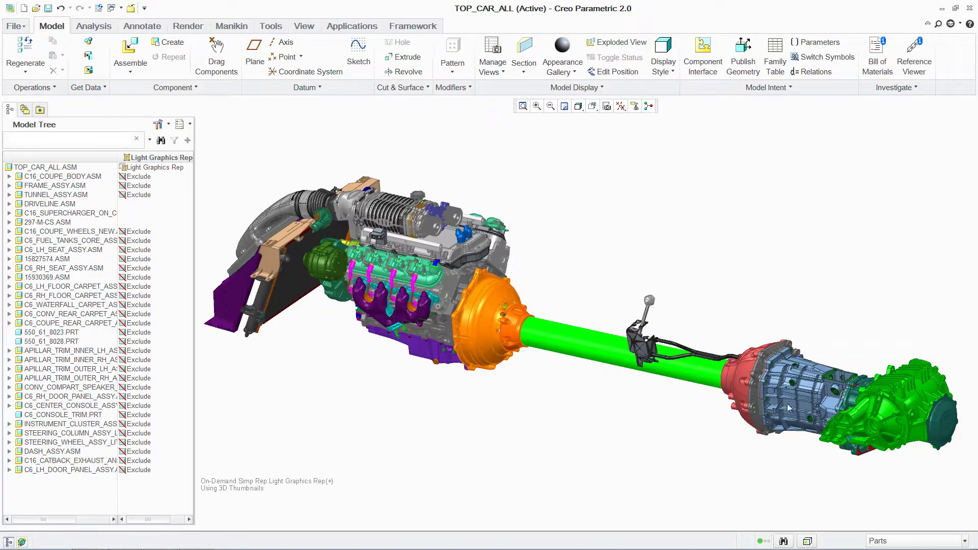
Set the 297-M-CS transmission to its Master representation.
click(807, 384)
right_click(535, 183)
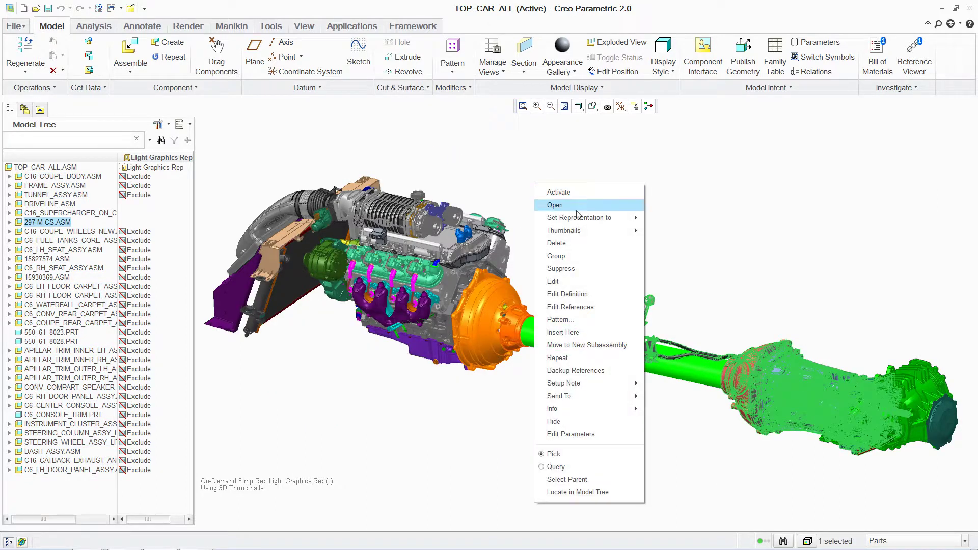
mouse_move(581, 219)
click(667, 232)
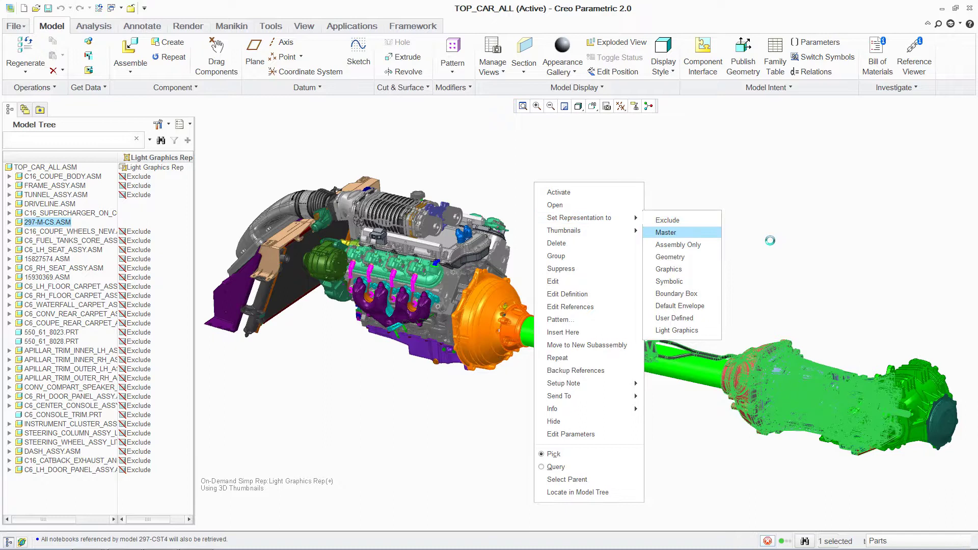
Open the 297-M-CS transmission in its own window.
click(51, 222)
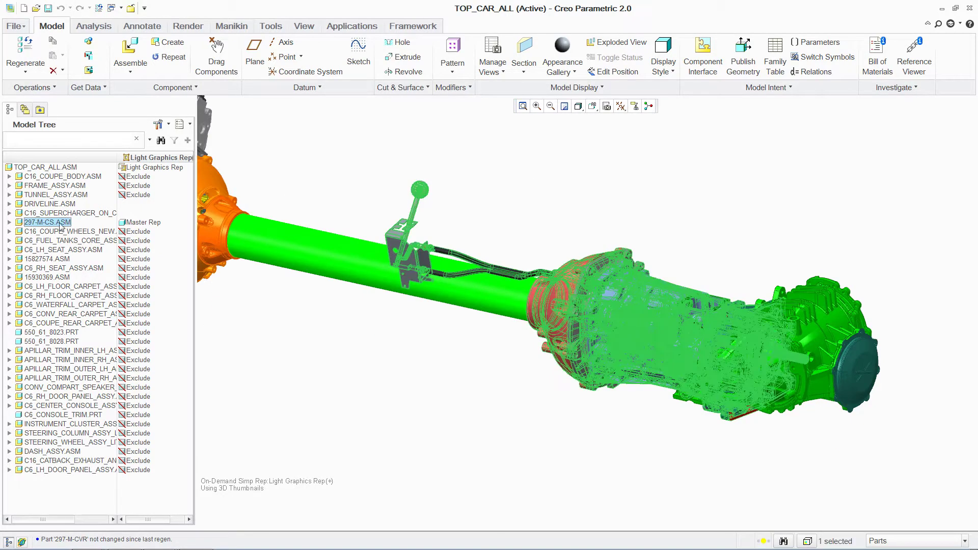
right_click(261, 136)
click(282, 153)
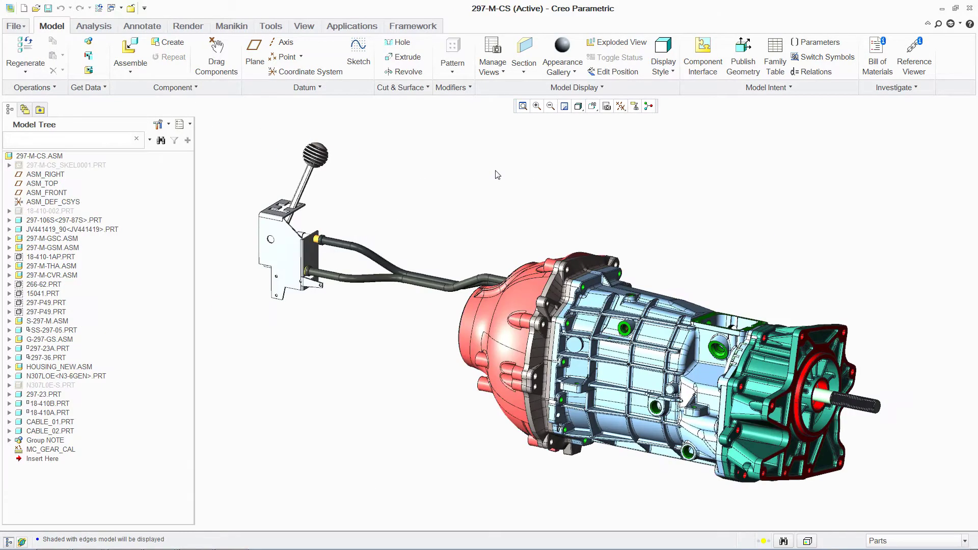
Create section A through ASM_RIGHT at offset 0.06.
click(524, 57)
click(47, 176)
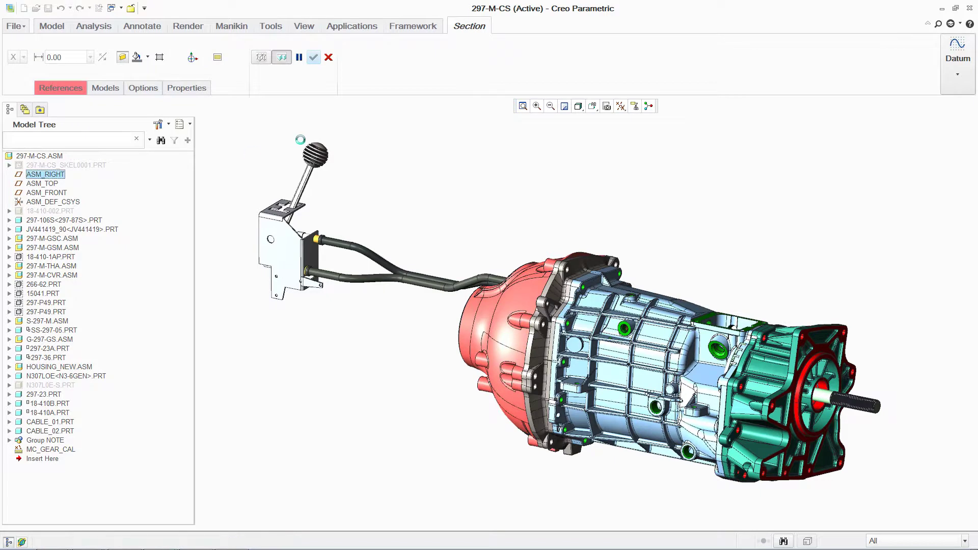
drag(435, 431, 433, 429)
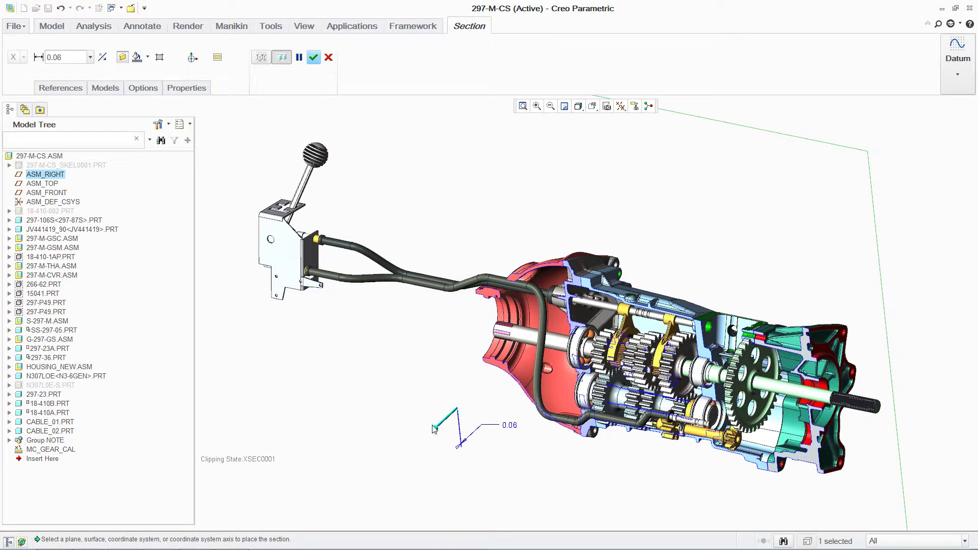
click(196, 90)
double_click(213, 113)
text(A)
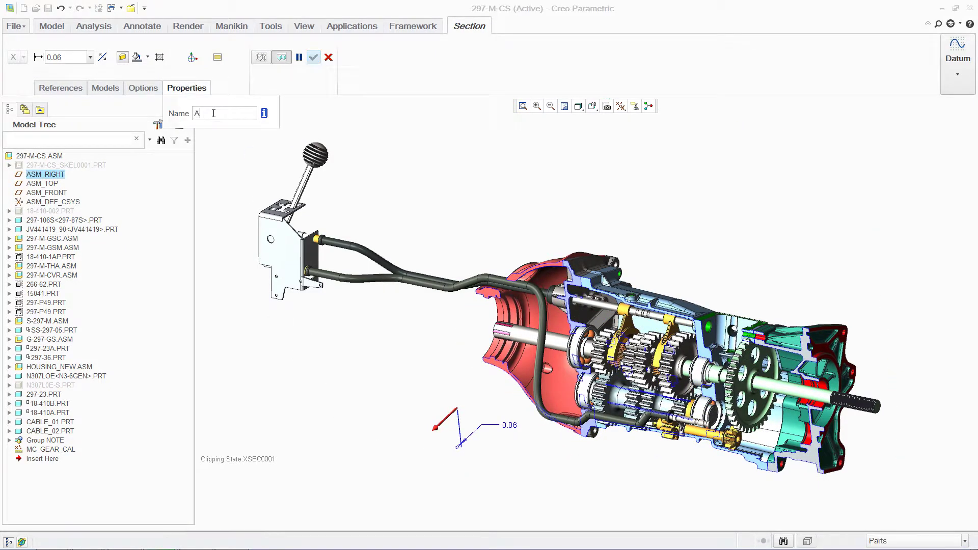
key(Return)
click(313, 57)
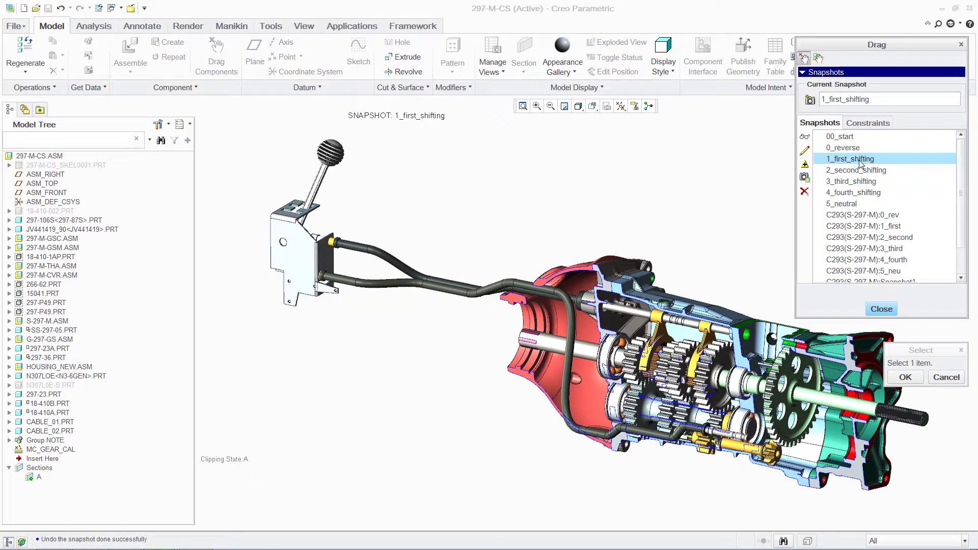
Cycle through the second, third, fourth and neutral snapshots, finish on 0_reverse, and close the dialog.
click(856, 170)
click(854, 182)
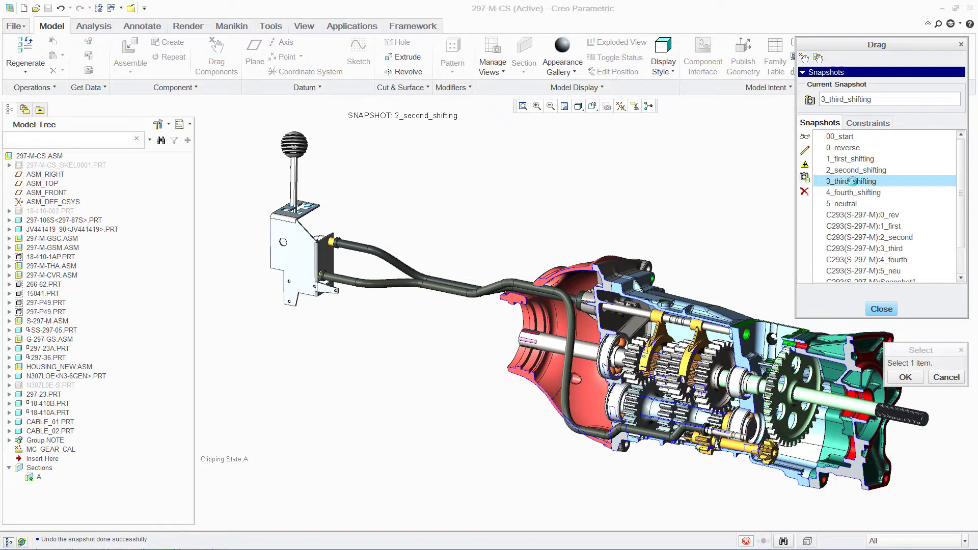
click(856, 193)
click(849, 204)
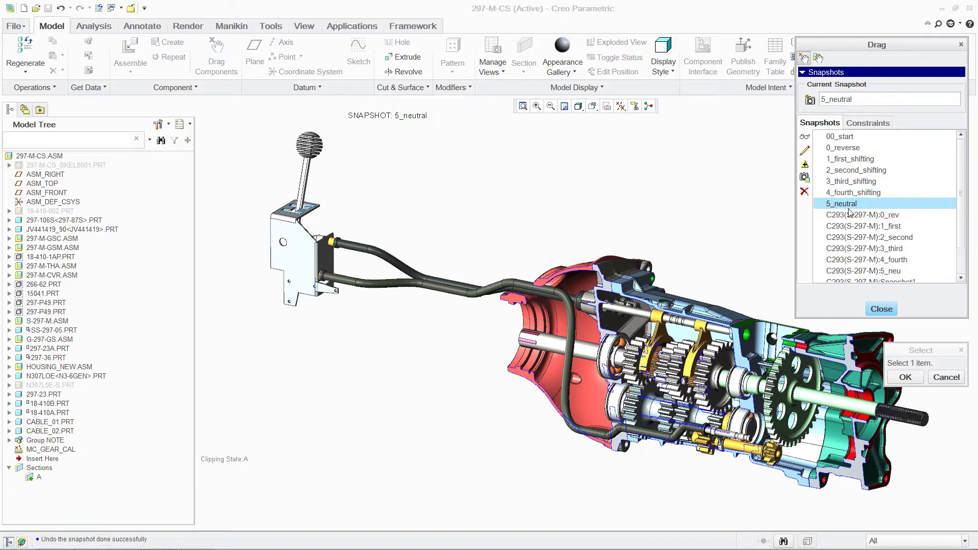
click(847, 148)
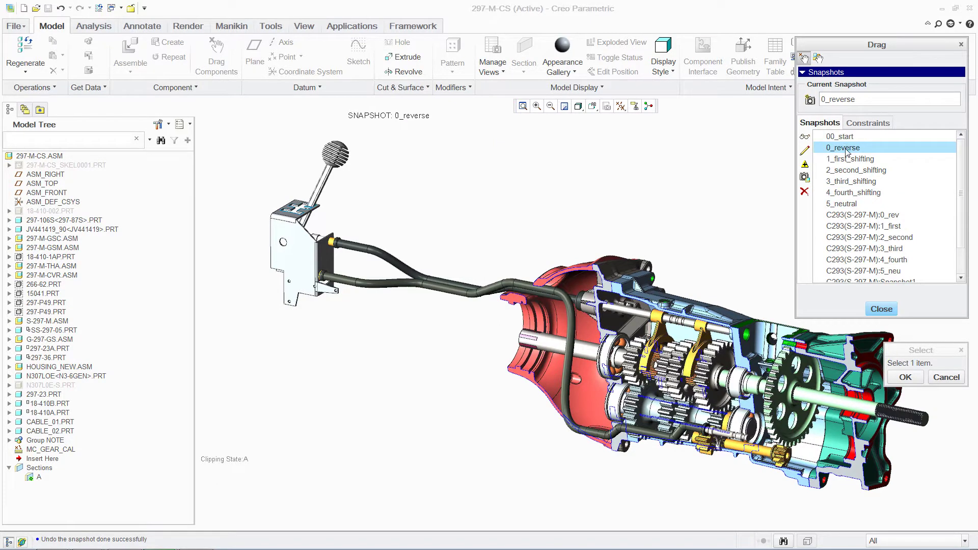
click(881, 310)
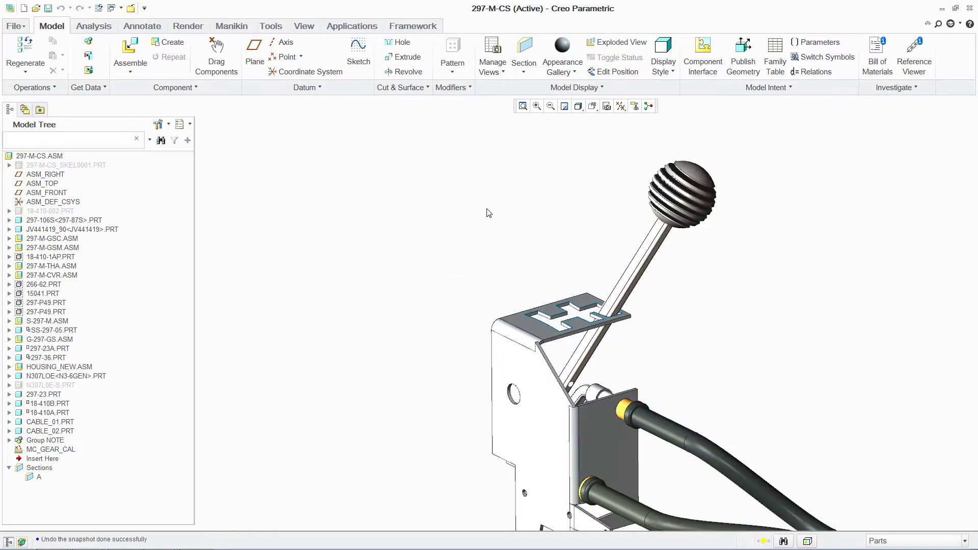
Run the 00_evelope_motion envelope analysis with collision detection, then enter Mechanism.
click(98, 25)
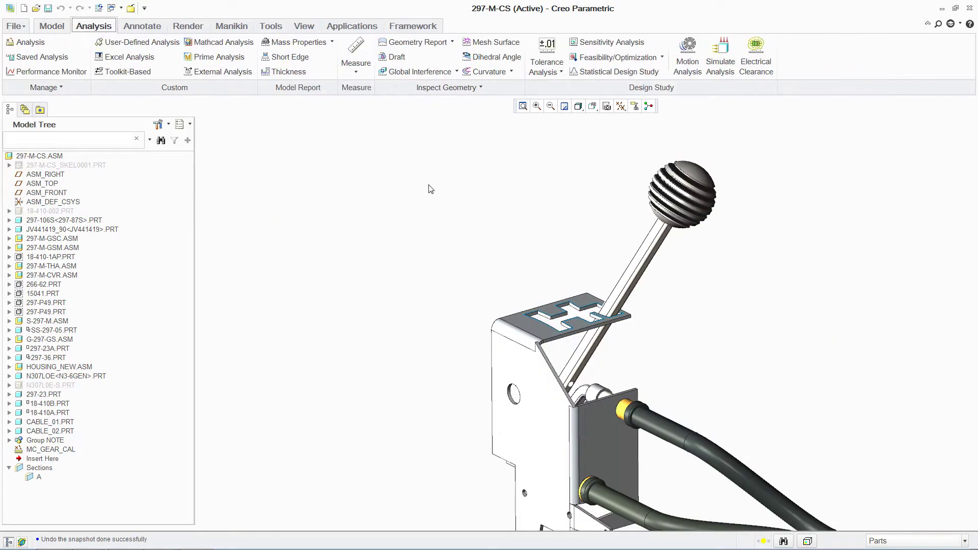
click(688, 56)
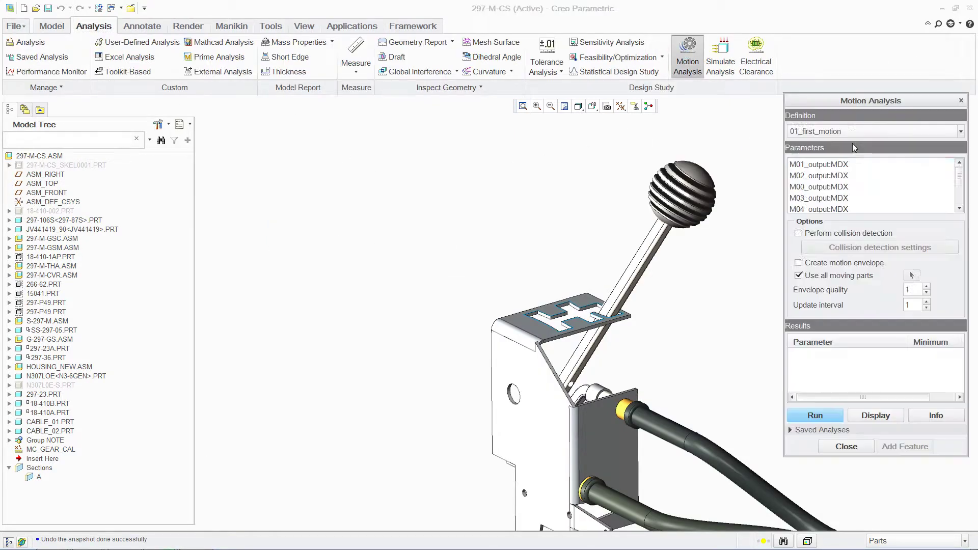
click(815, 415)
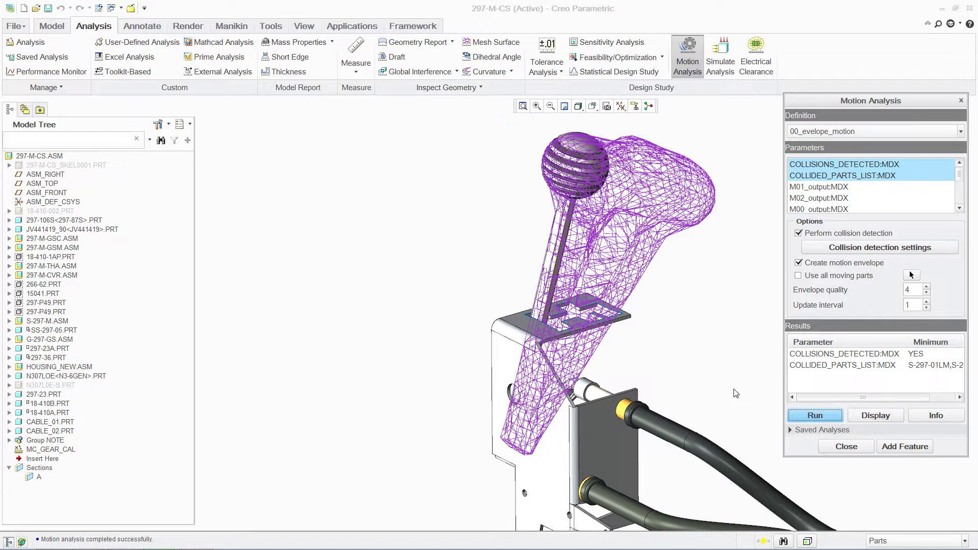
click(846, 447)
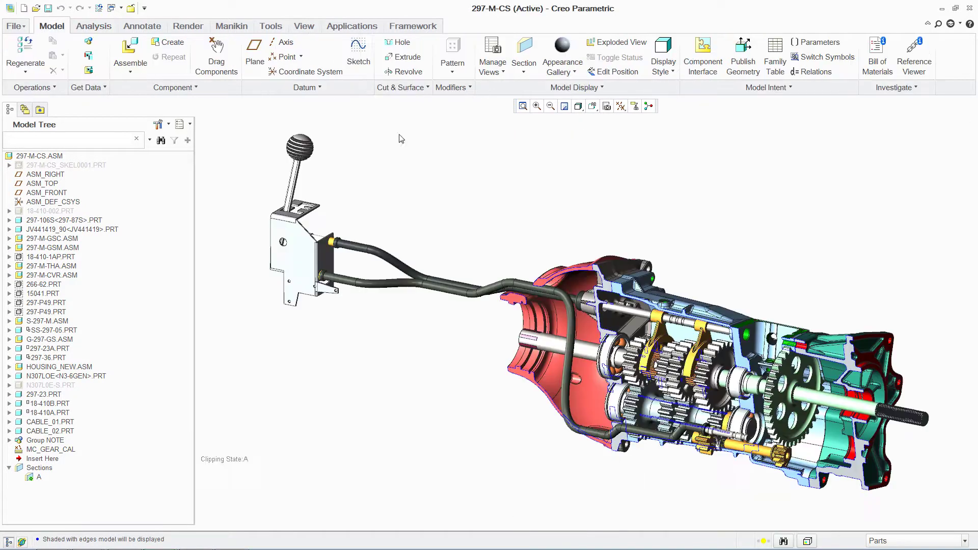
click(350, 27)
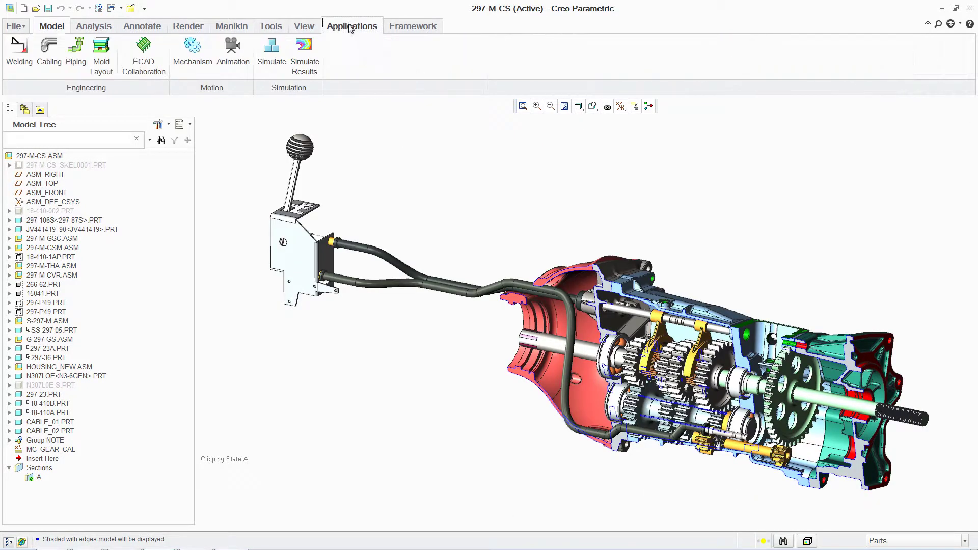
click(192, 51)
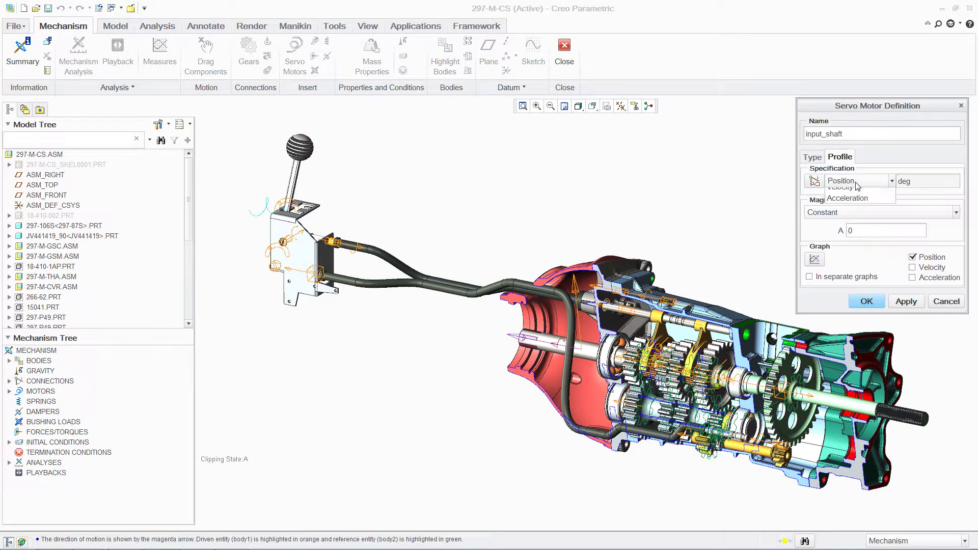
Drive ServoMotor1 by velocity with a cosine profile (A 36, B 270, C 80, T 10) and graph it.
click(857, 182)
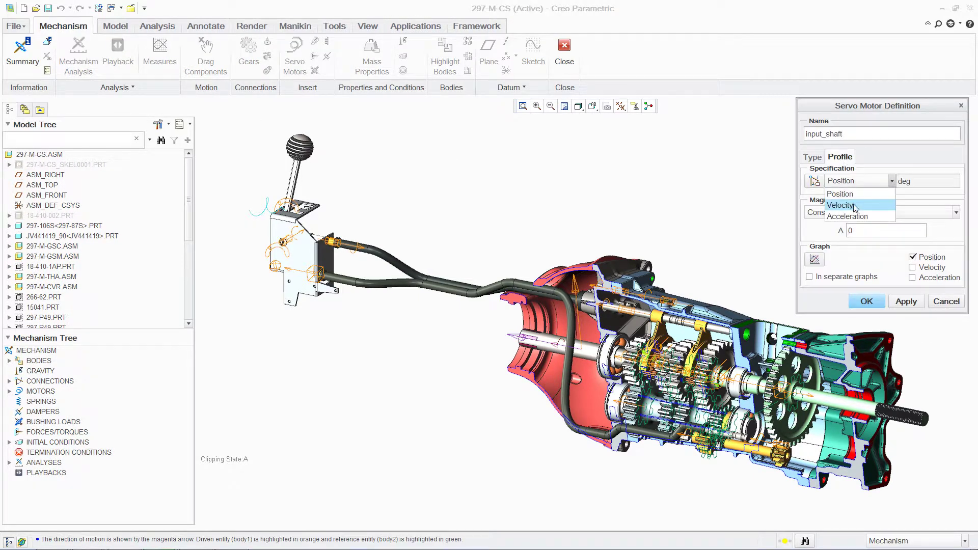
click(856, 202)
click(855, 260)
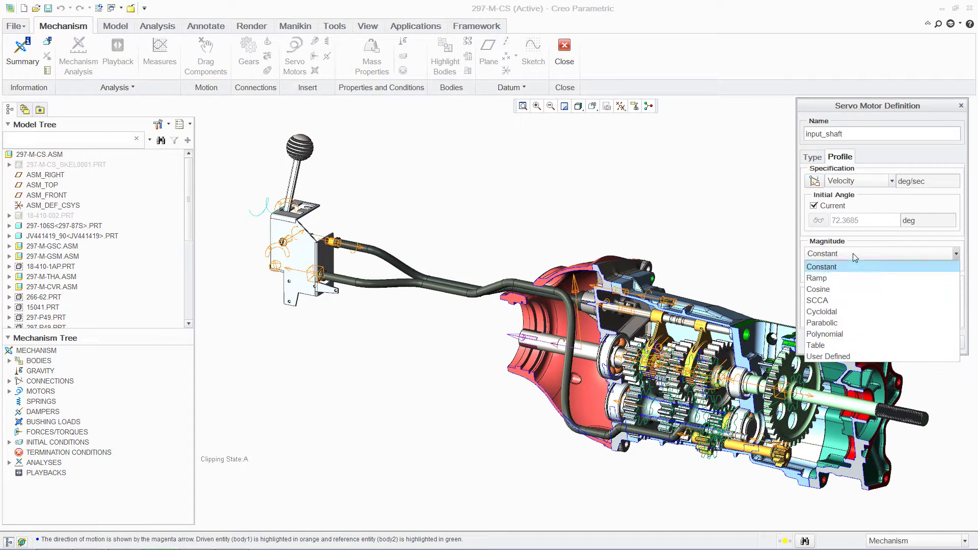
click(839, 287)
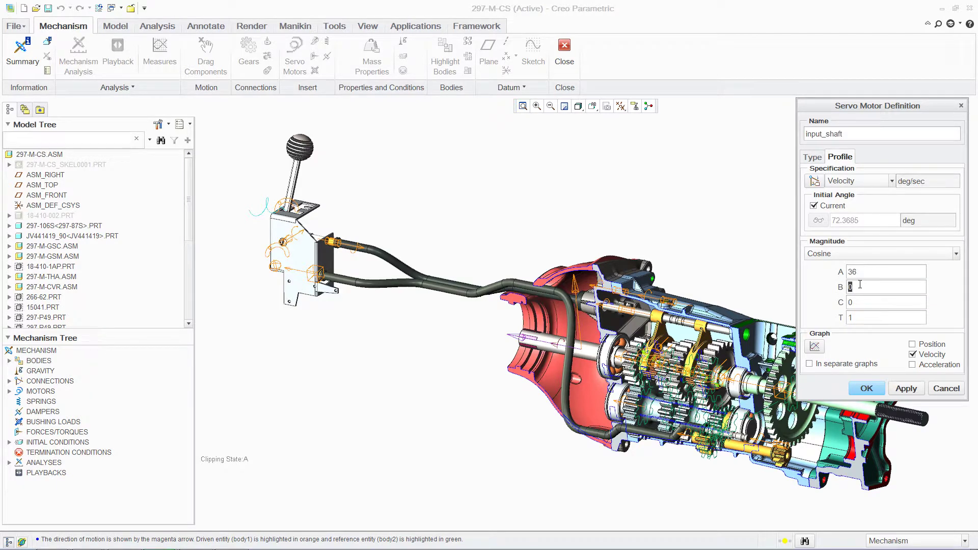
click(814, 346)
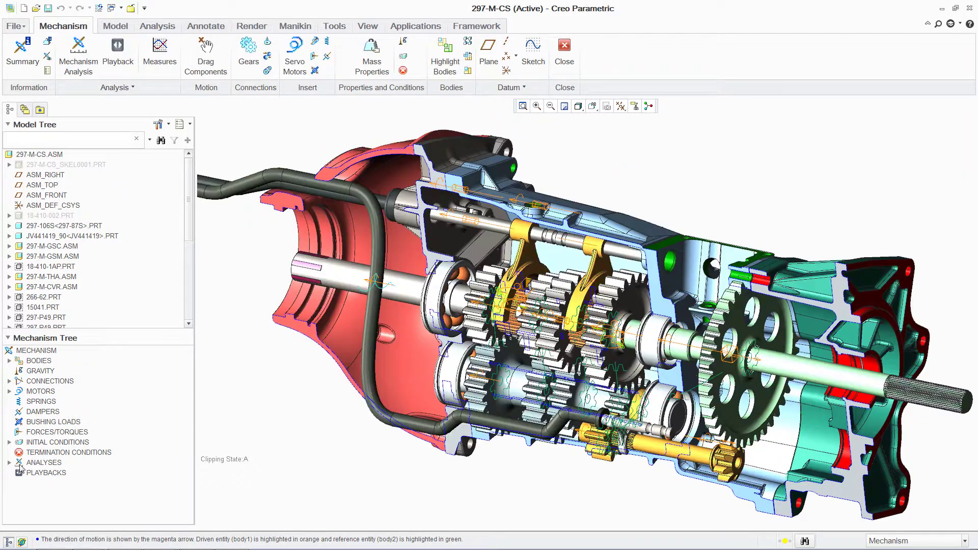
Run the 01_first_motion kinematic analysis.
click(9, 462)
click(81, 473)
right_click(140, 474)
click(158, 467)
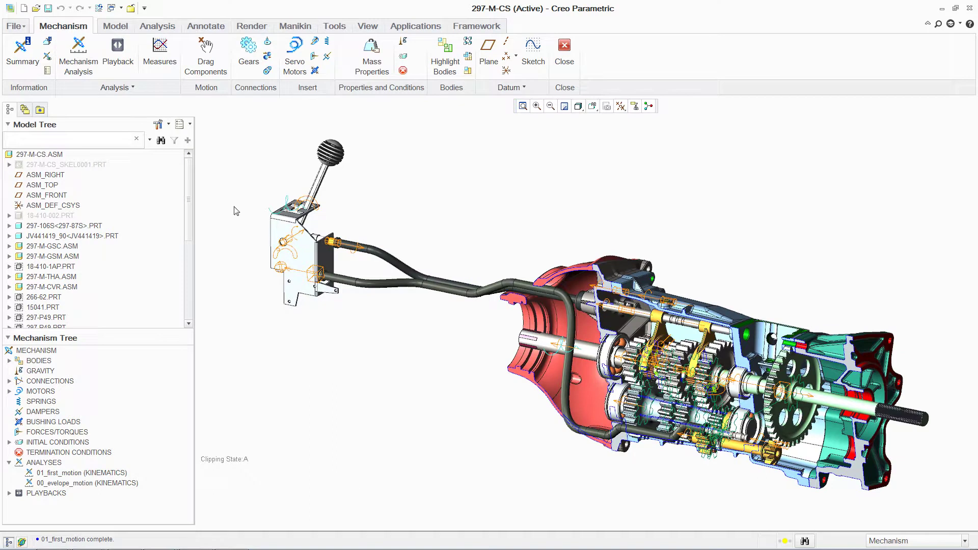
Create a velocity measure named output_shaft.
click(159, 51)
double_click(853, 138)
text(output_shaft)
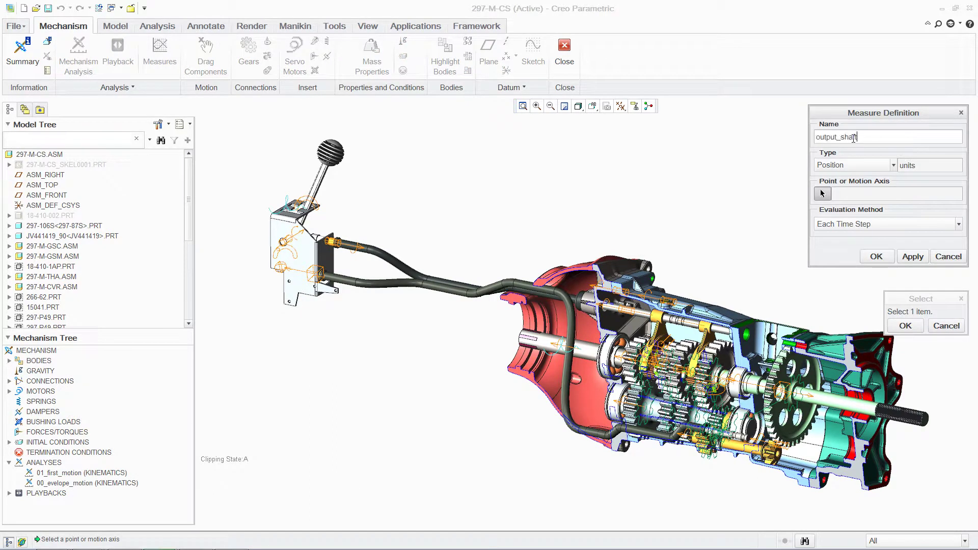
click(853, 165)
click(837, 189)
click(876, 256)
Graph input_shaft and output_shaft velocity for the 01_first_motion result set.
ctrl+click(832, 235)
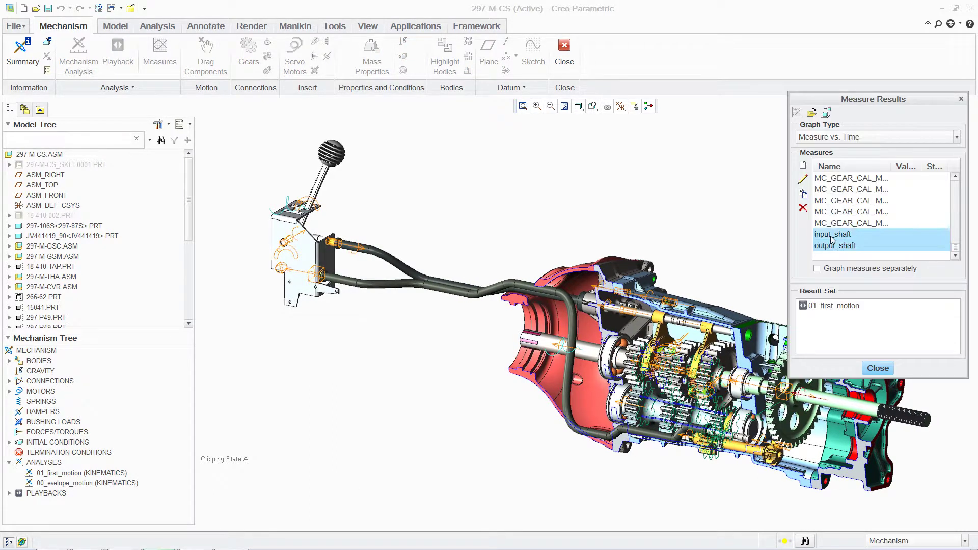
click(835, 307)
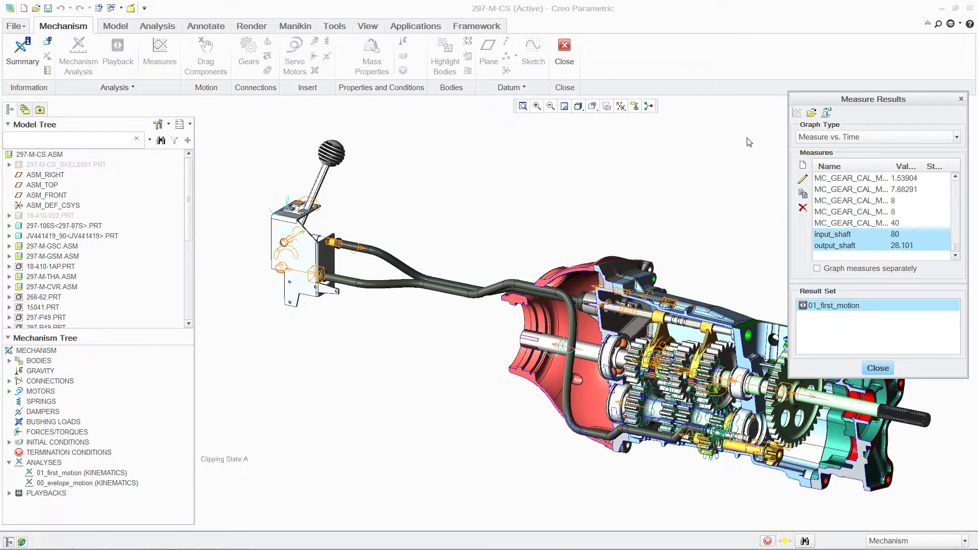
click(796, 112)
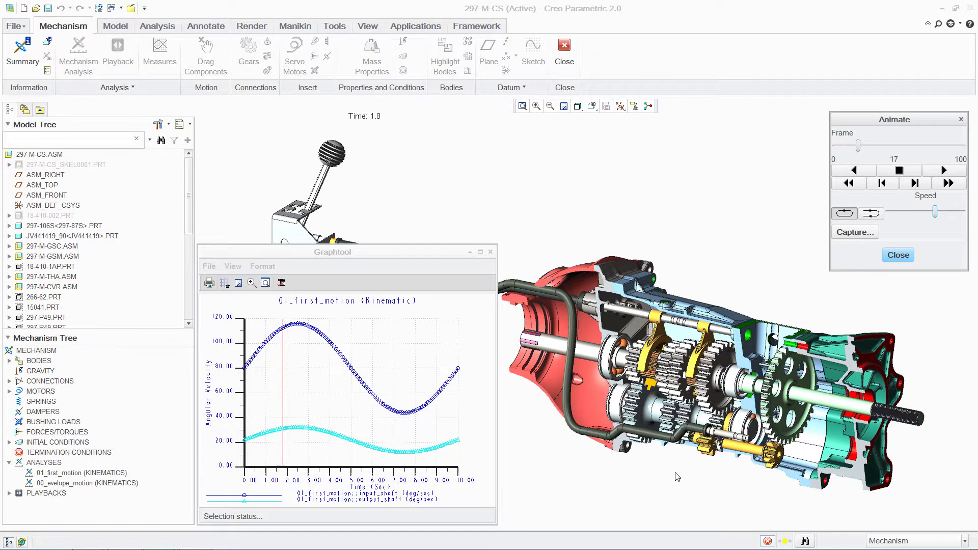
click(849, 183)
click(896, 256)
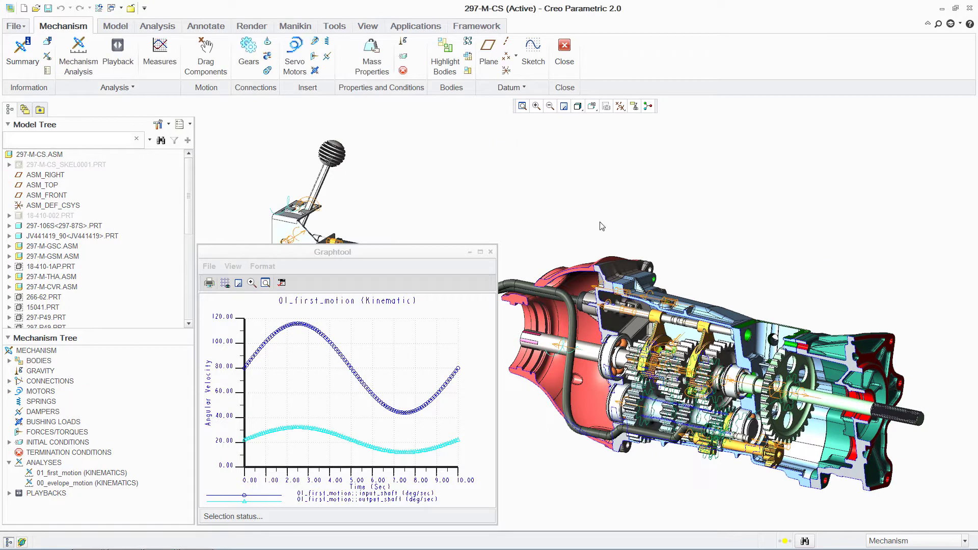
Exit Mechanism and redefine MC_GEAR_CAL through its transmission_design Prime Analysis setup.
click(490, 251)
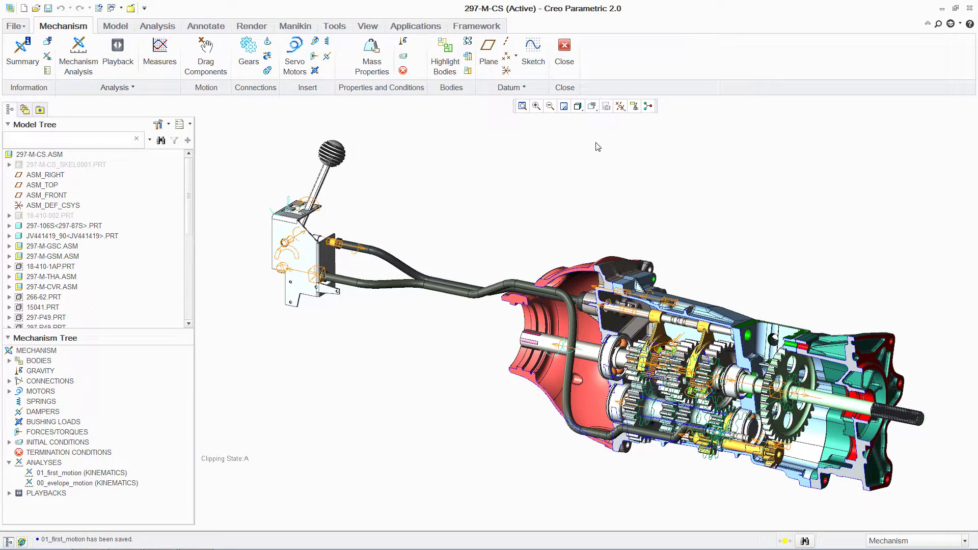
click(564, 51)
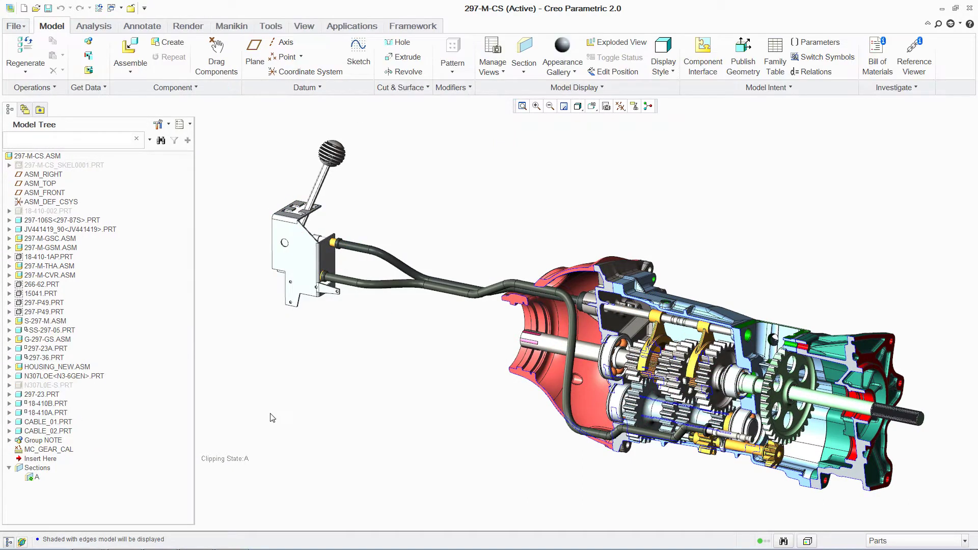
click(60, 452)
right_click(60, 451)
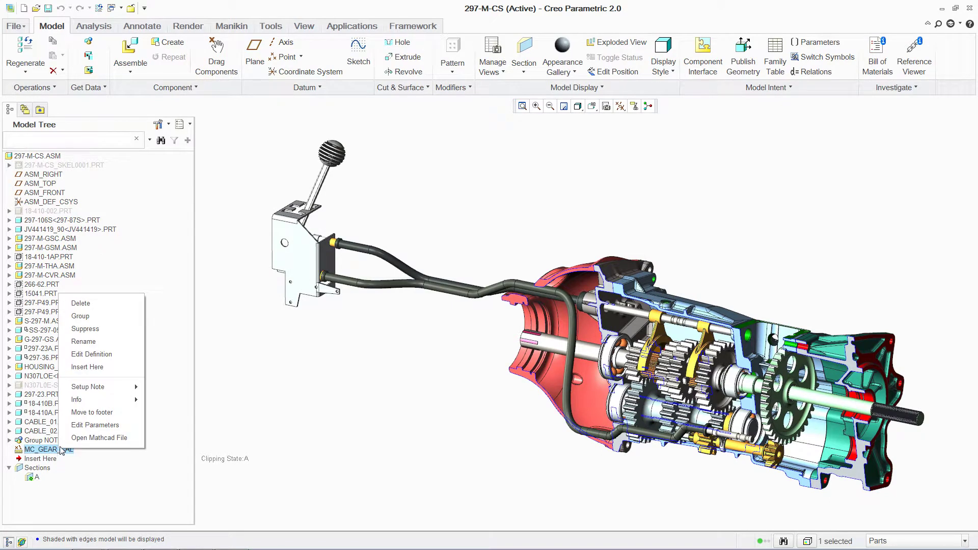
click(110, 368)
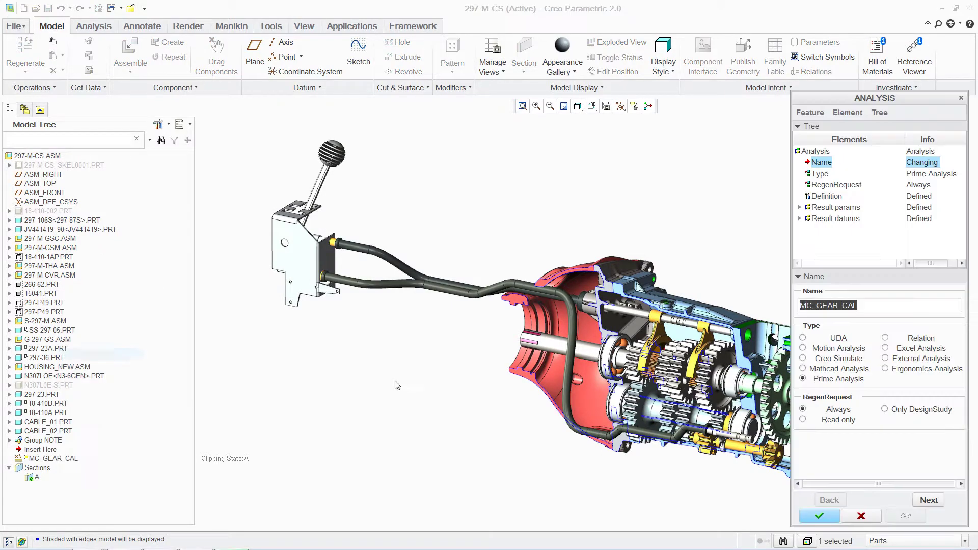
click(926, 500)
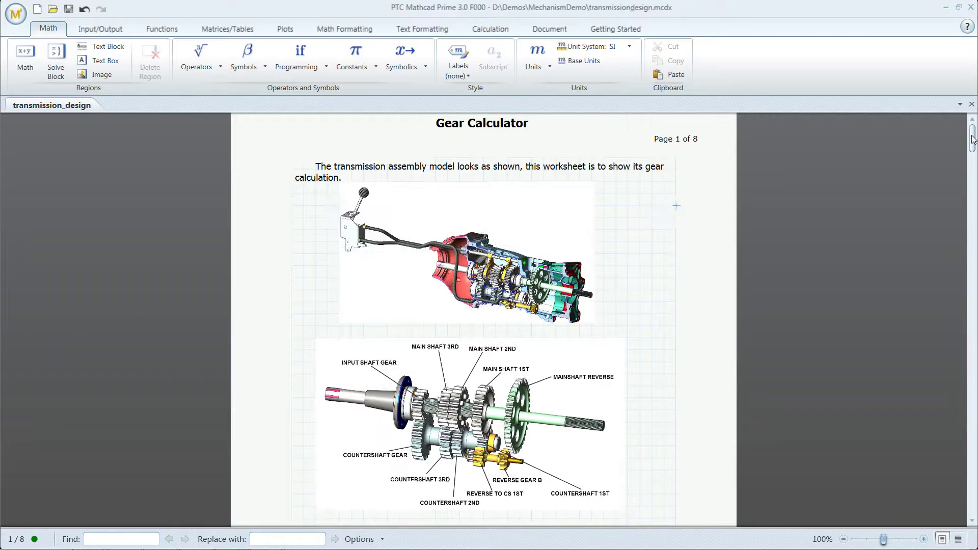
drag(972, 131, 945, 487)
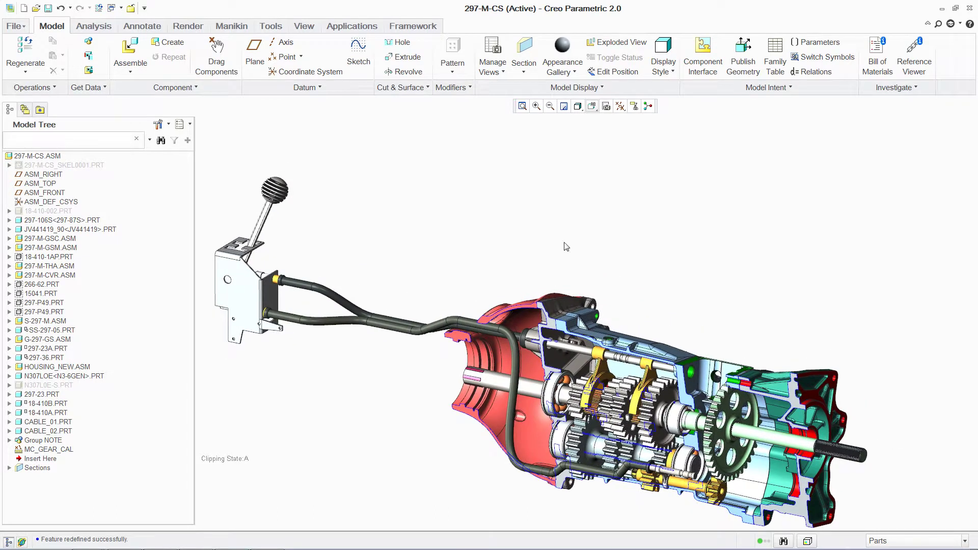
Set Track_Type to 3 in the Gear Parameters Table and regenerate the gears.
click(634, 107)
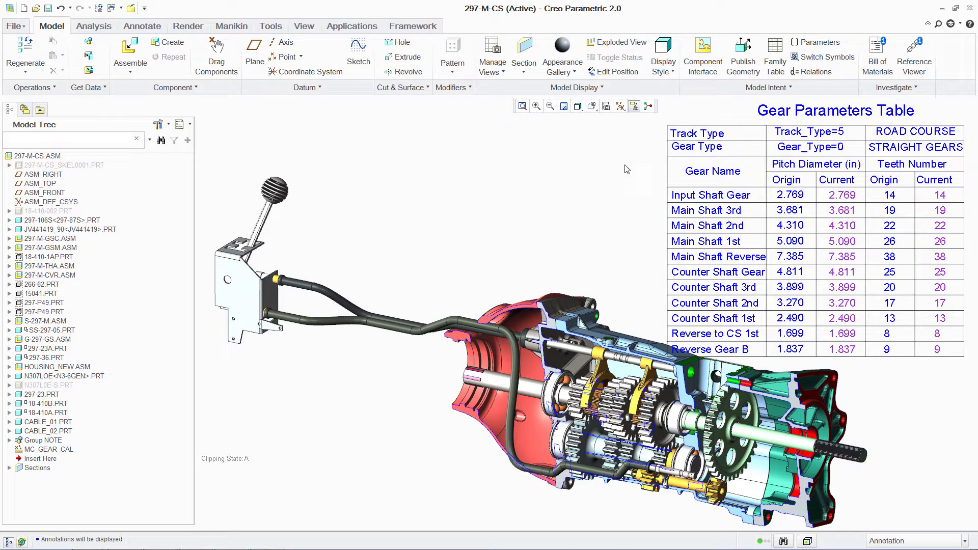
double_click(843, 134)
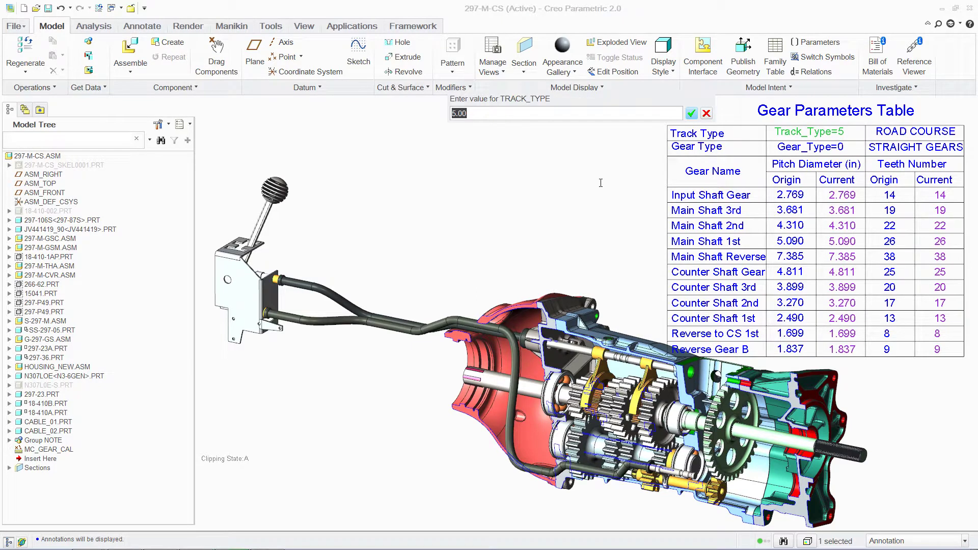
key(Return)
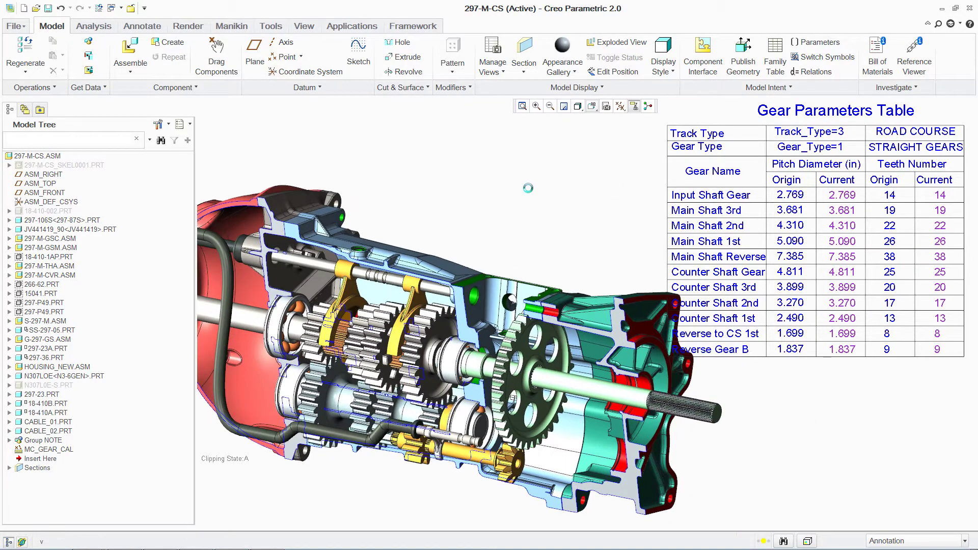
key(ctrl+g)
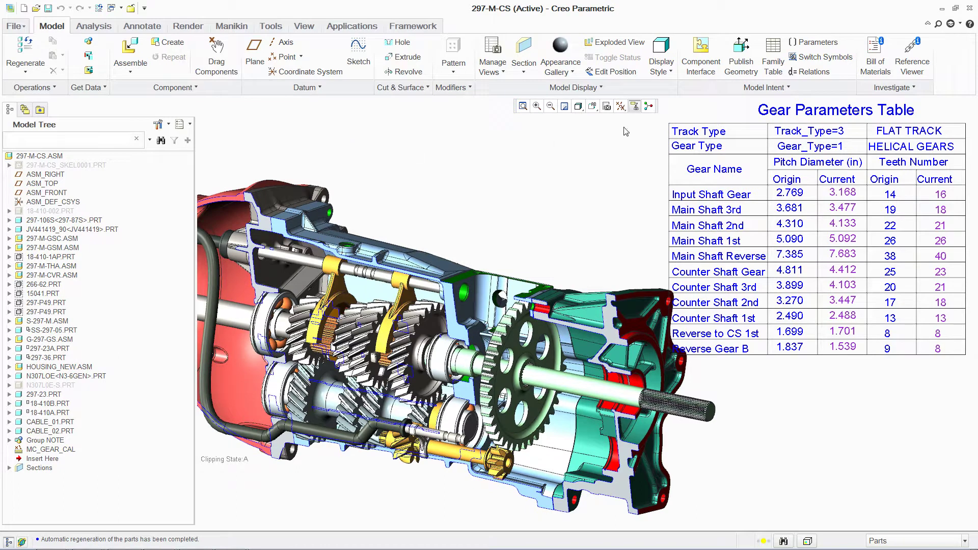
click(635, 106)
key(ctrl+d)
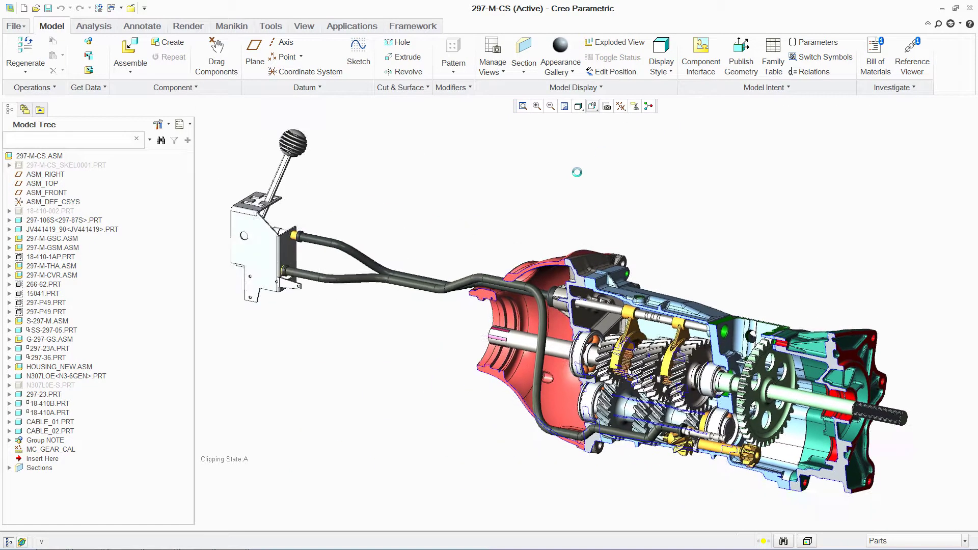
In Mechanism, copy 01_first_motion and run the copy on the helical-gear transmission.
click(352, 26)
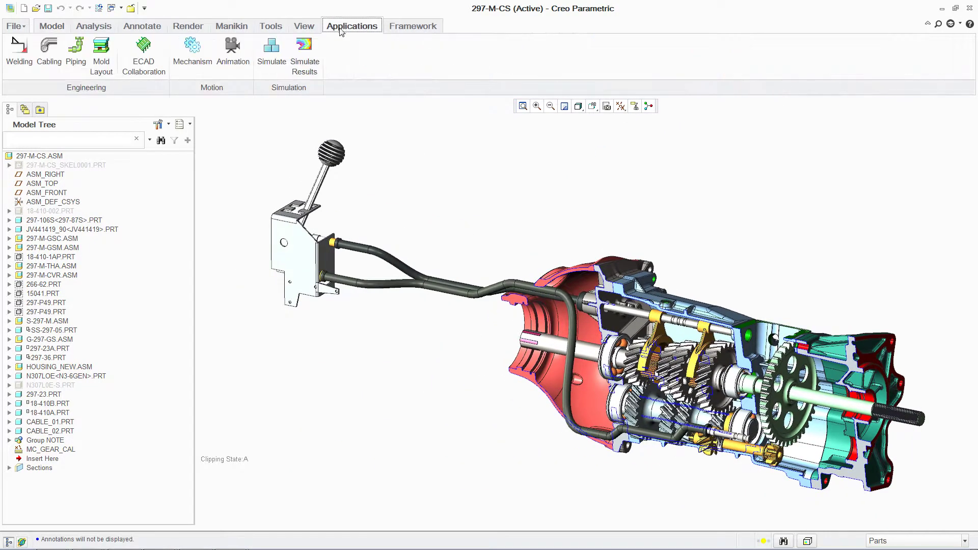
click(193, 51)
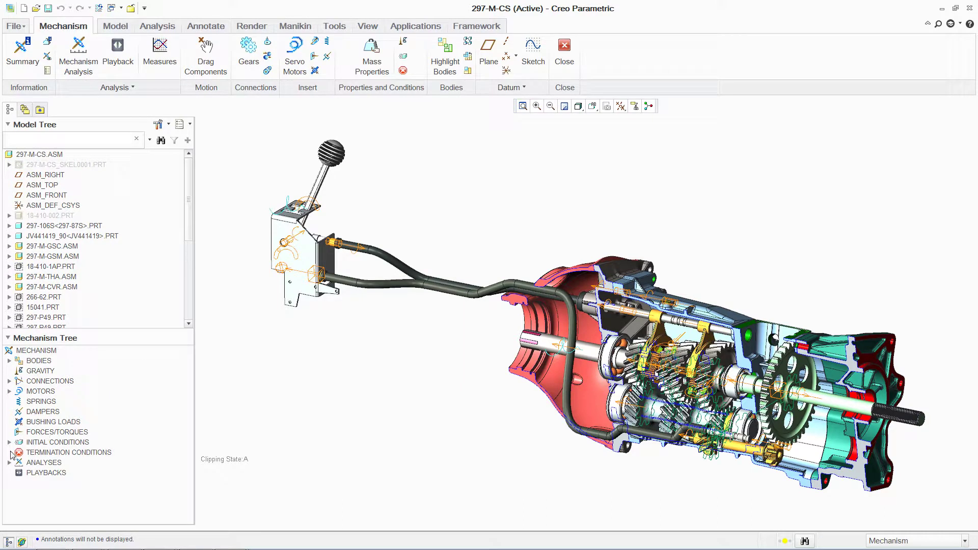
click(9, 463)
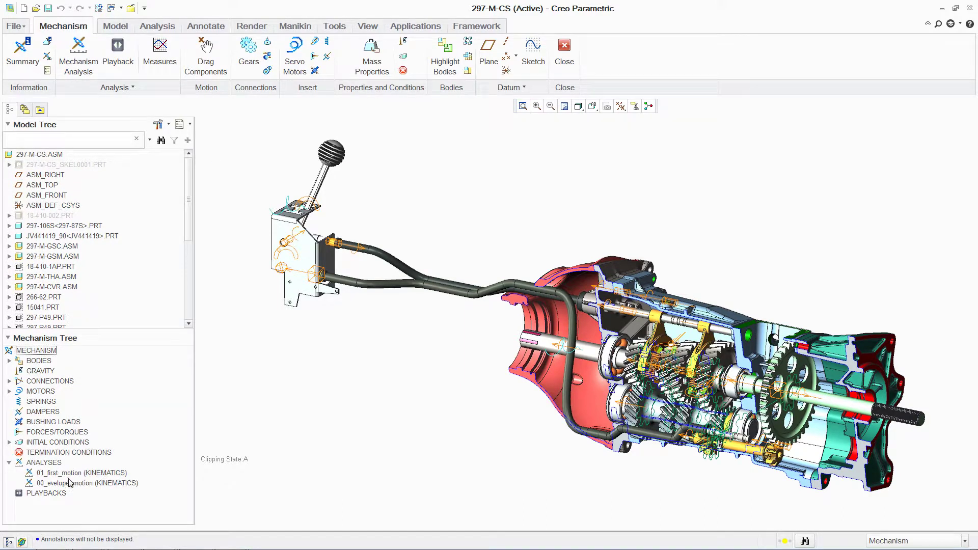
click(71, 475)
right_click(71, 475)
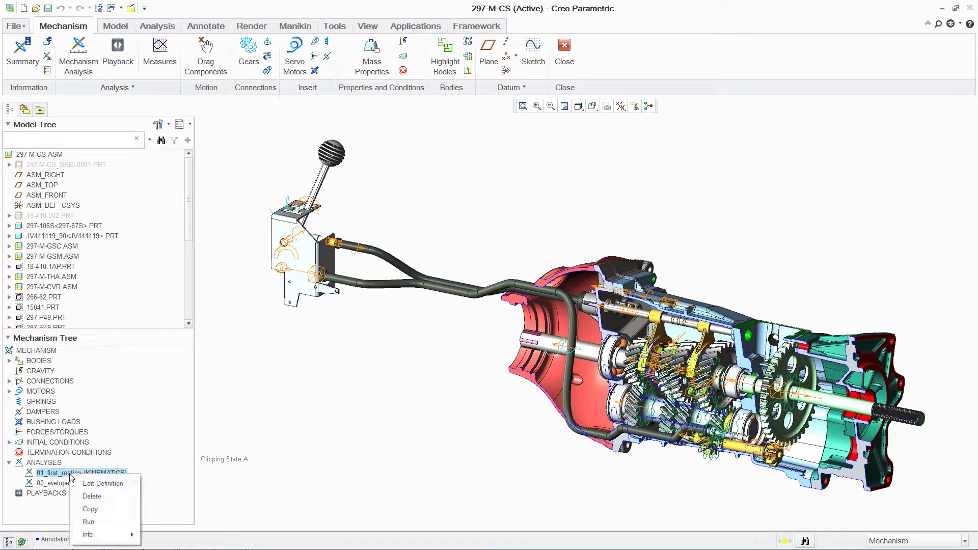
click(91, 509)
right_drag(86, 495, 156, 422)
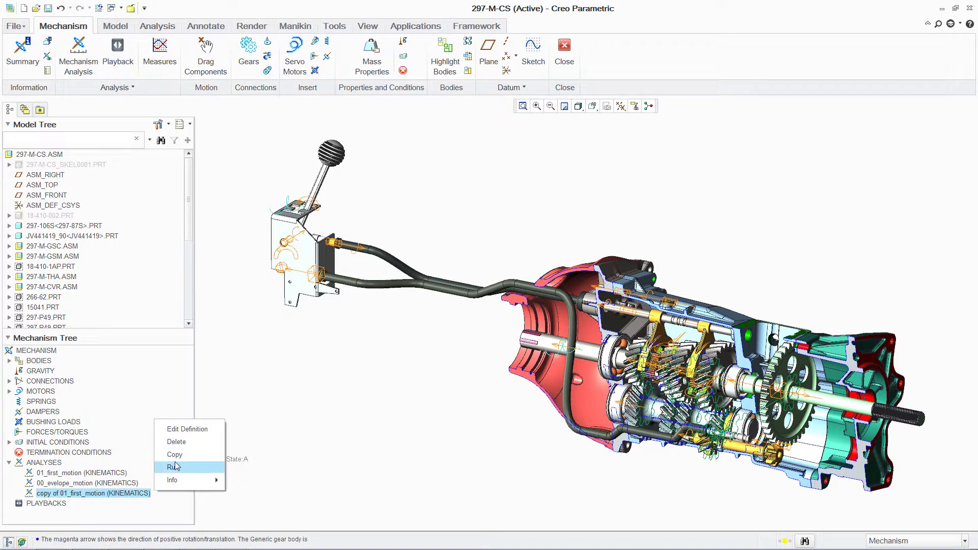
click(173, 467)
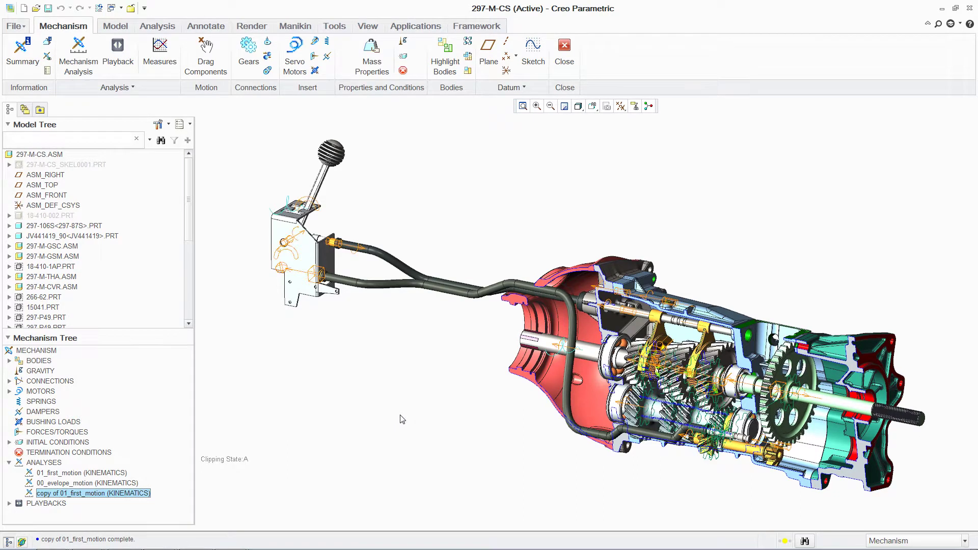
click(160, 54)
click(860, 306)
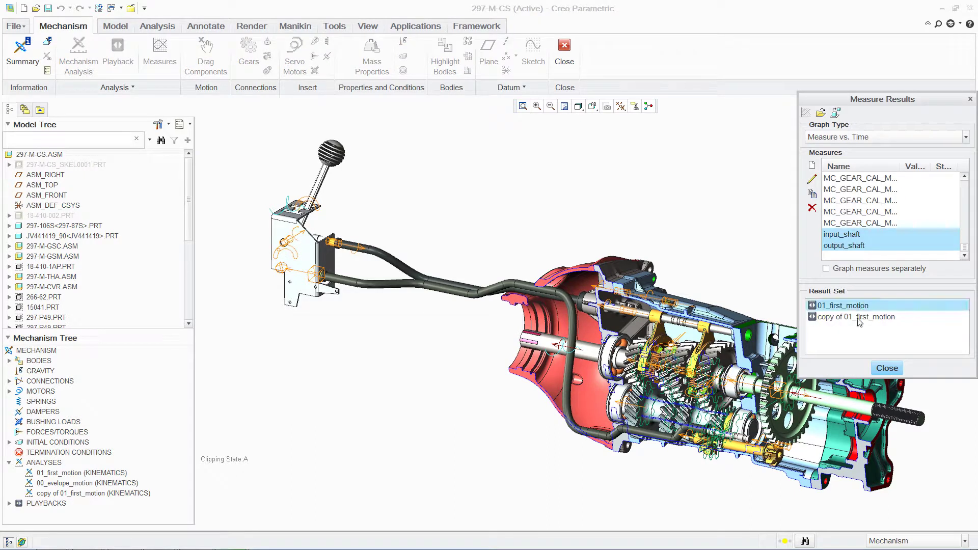
ctrl+click(860, 317)
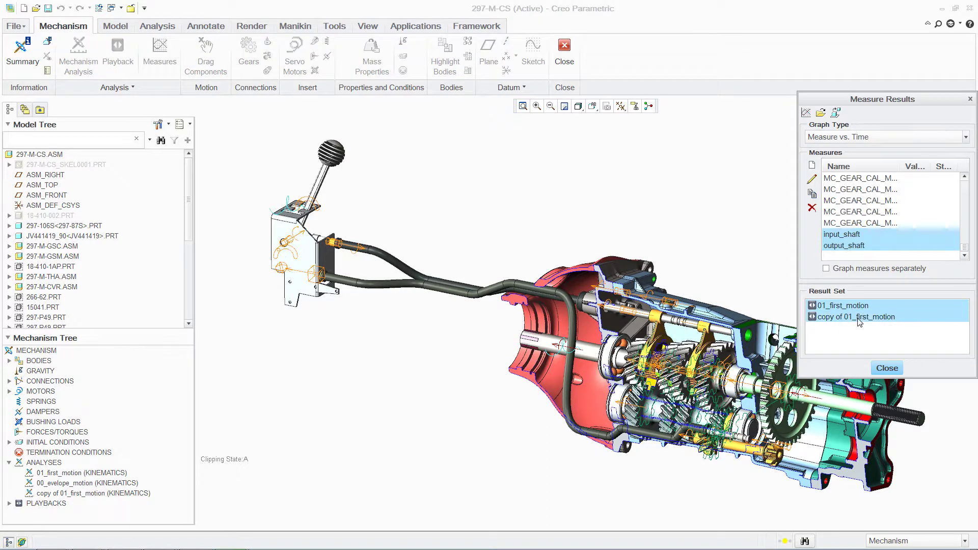
click(809, 114)
click(887, 368)
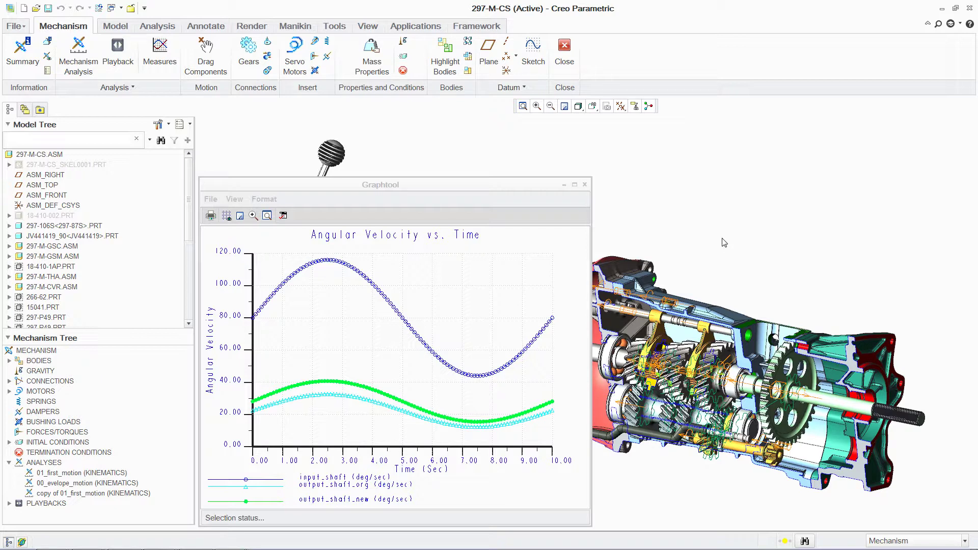
Close the angular velocity comparison graph, leaving the sectioned transmission assembly in view.
click(585, 187)
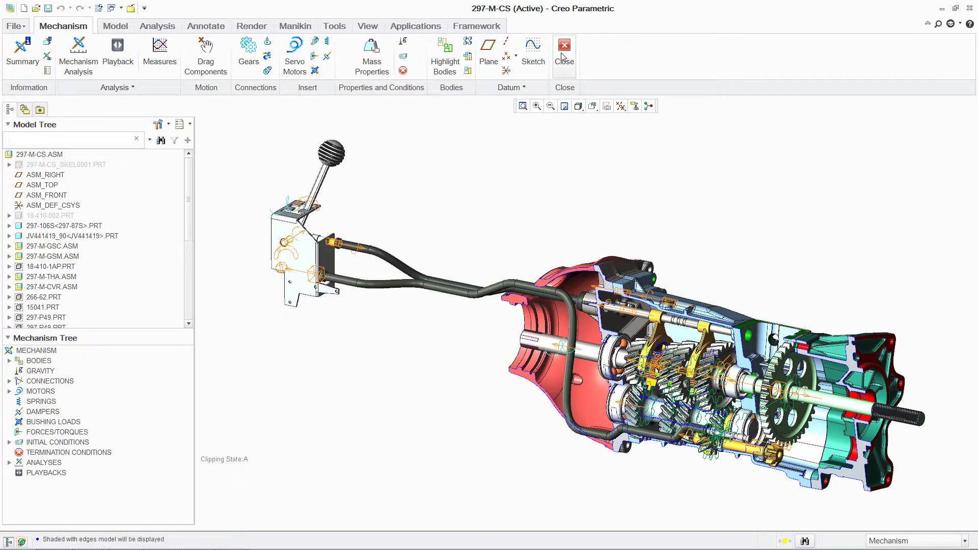